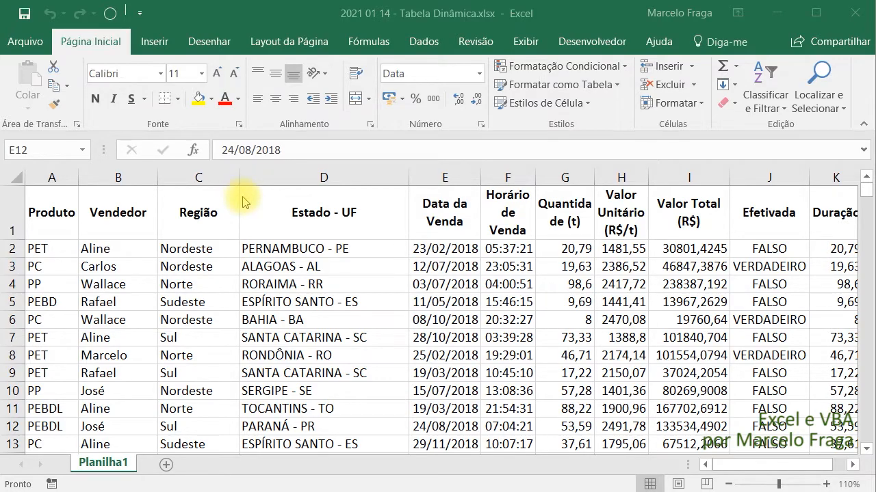
- Examine the sales table's header row and its columns from Produto to Valor Unitário (R$/t)
left_click(64, 216)
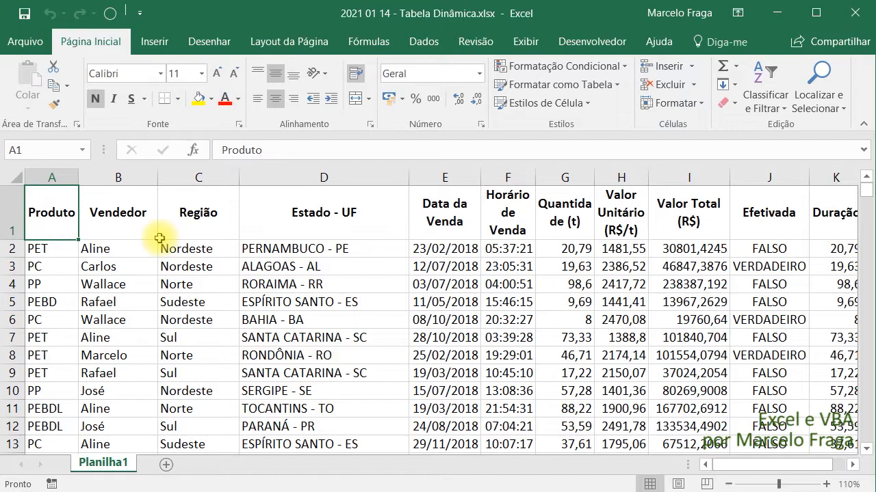
left_click(11, 211)
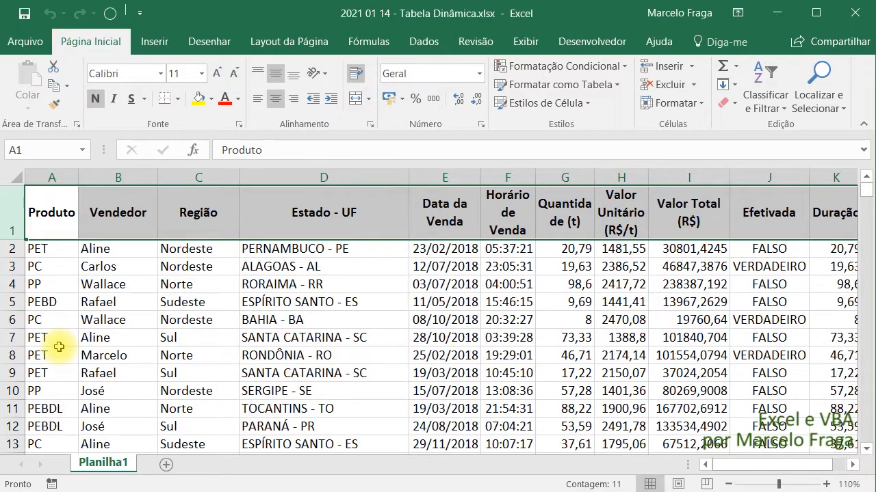
left_click(69, 175)
left_click(113, 175)
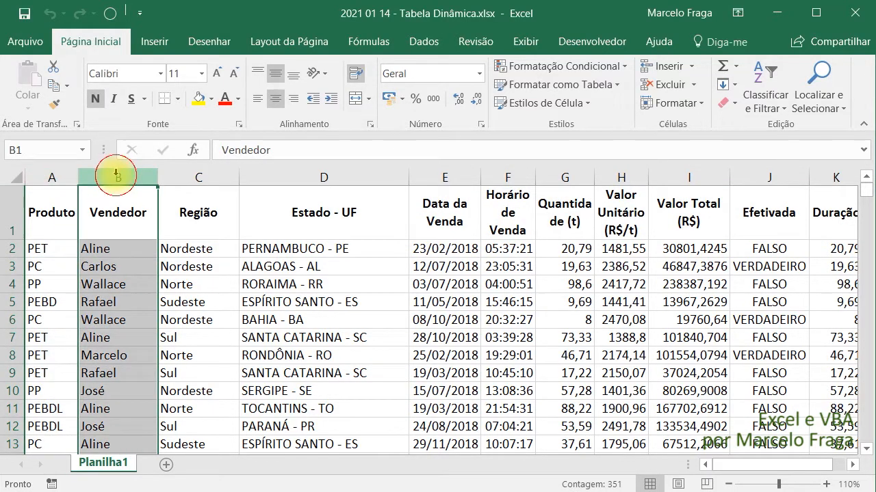
left_click(185, 176)
left_click(289, 177)
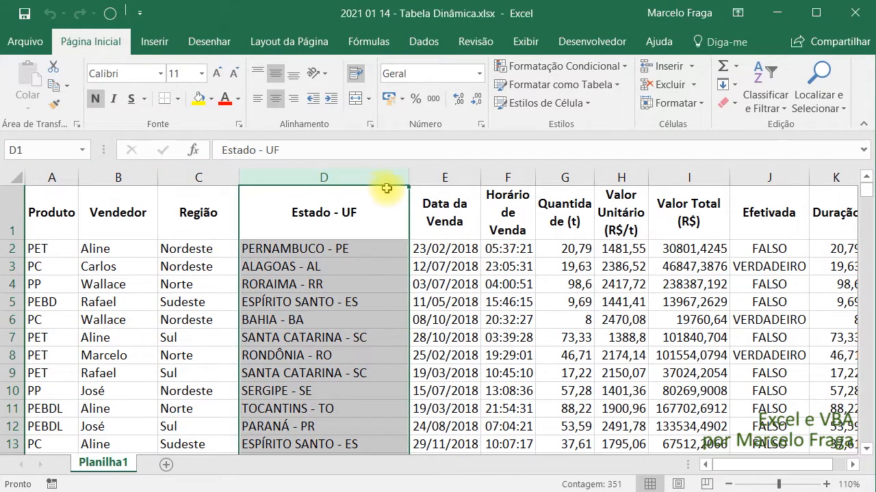
left_click(451, 179)
left_click(506, 176)
left_click(563, 176)
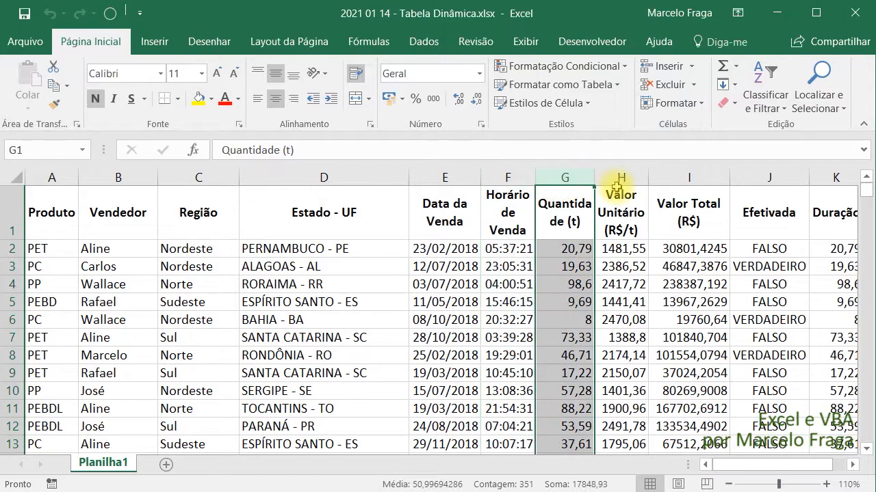
left_click(620, 179)
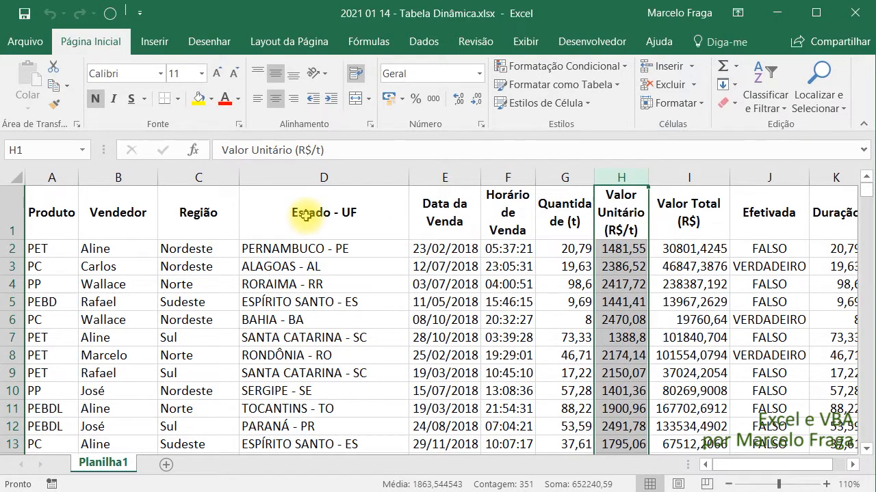
key("ctrl+Home")
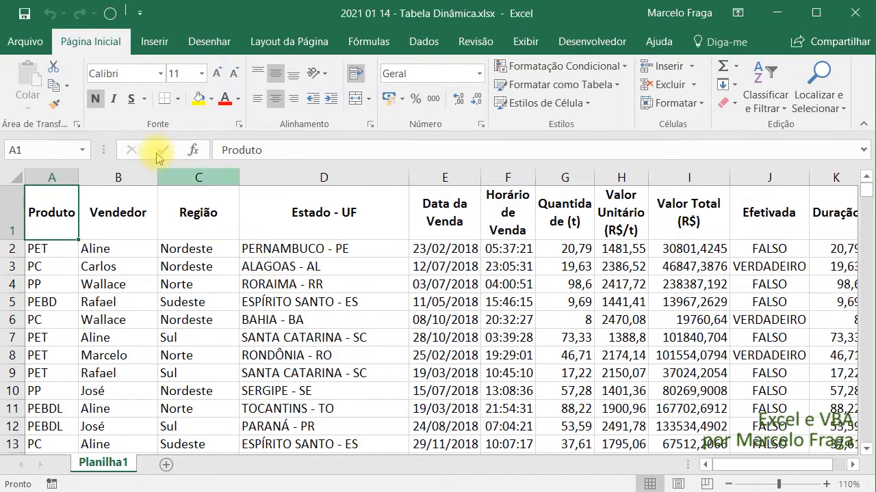
- Create a PivotTable from the range Planilha1!$A$1:$K$351 and place it on a new worksheet
left_click(151, 43)
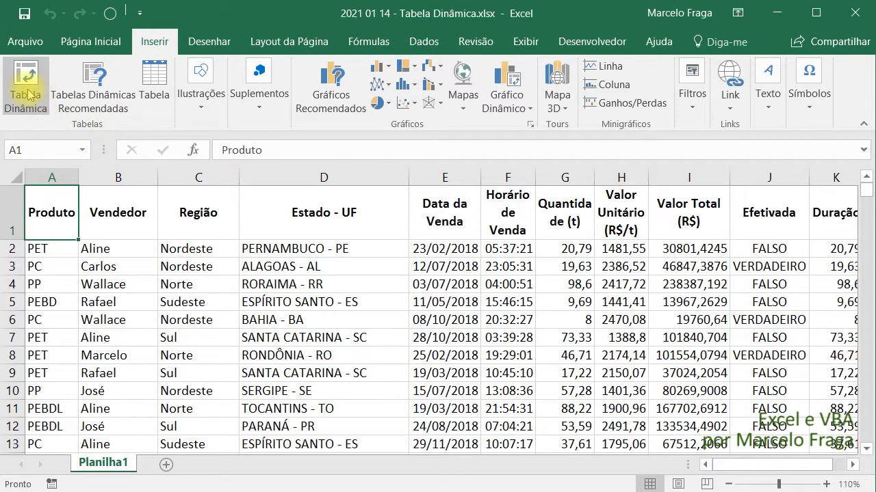
left_click(336, 286)
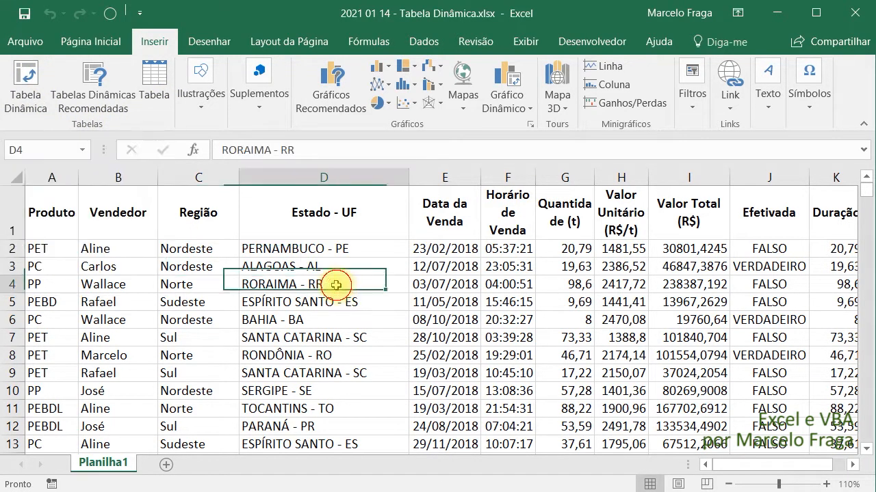
left_click(43, 218)
left_click(27, 103)
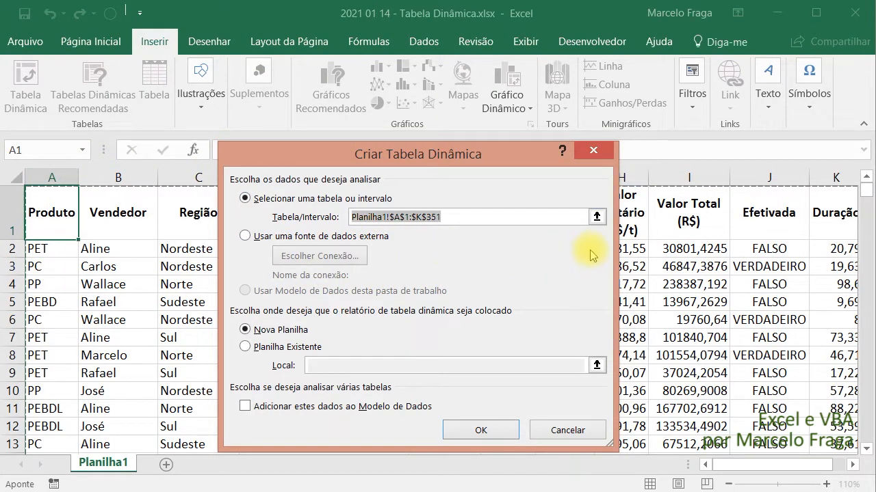
left_click(596, 217)
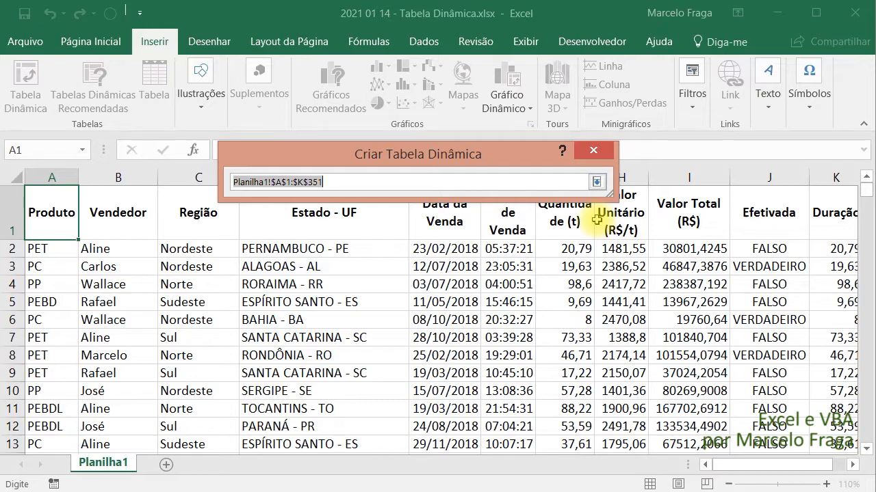
key("BackSpace")
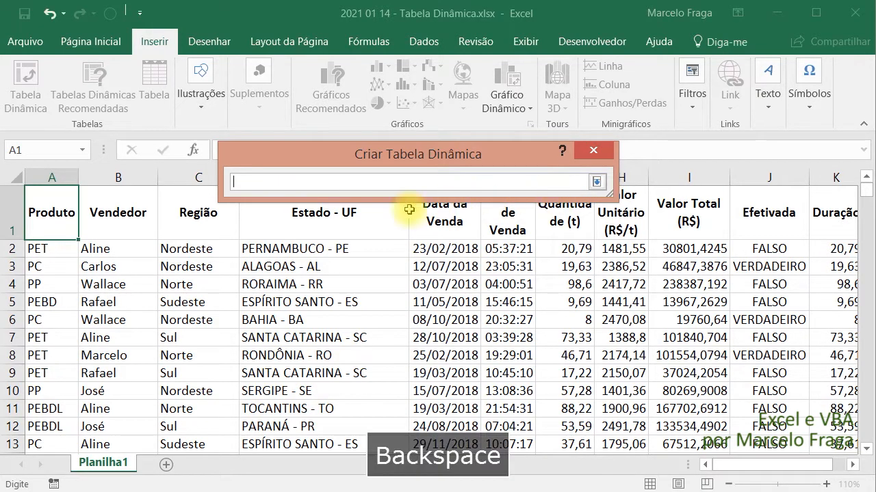
left_click(50, 222)
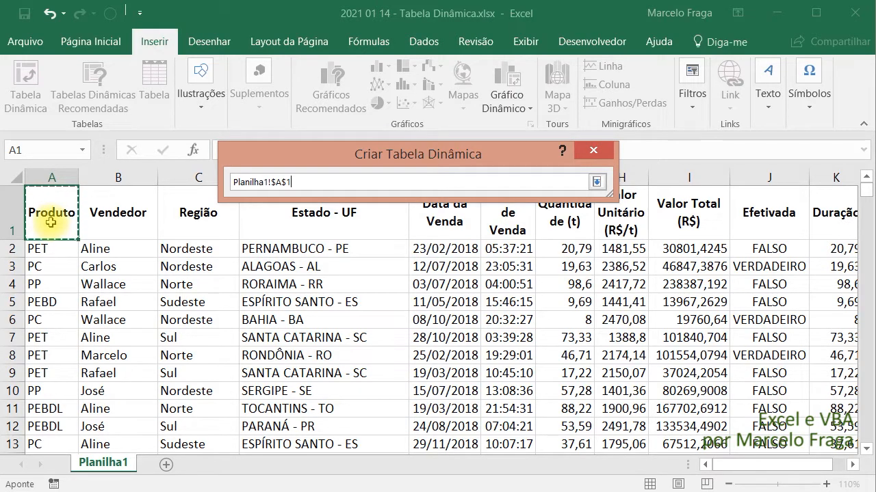
key("ctrl+t")
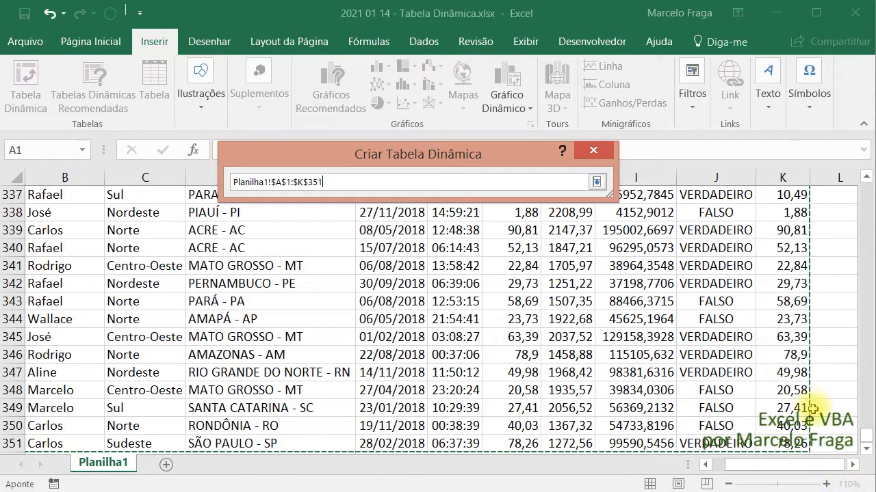
left_click_drag(868, 405, 865, 186)
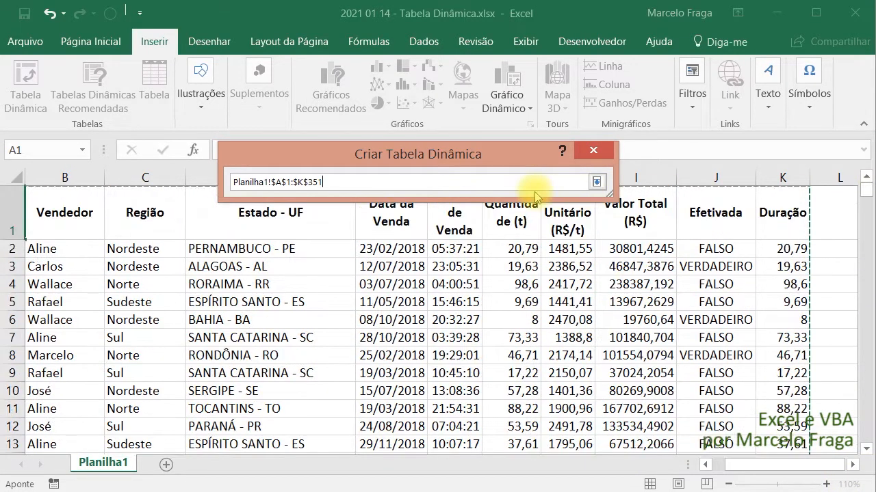
left_click(596, 181)
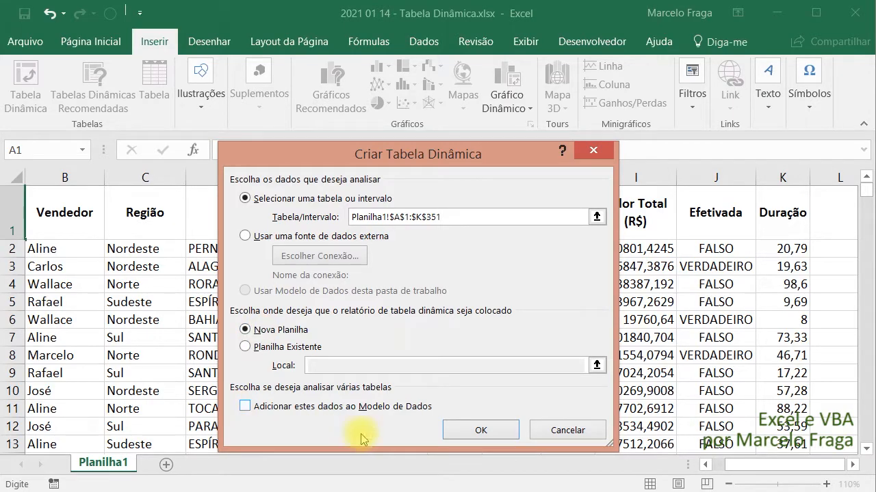
left_click(502, 431)
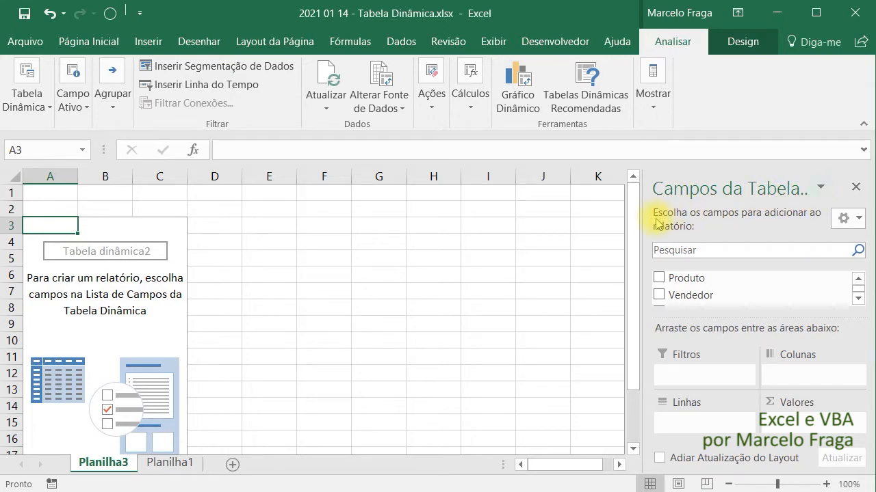
- Make room for the PivotTable field list by widening its pane, collapsing the ribbon and lengthening the list
left_click_drag(643, 219, 509, 214)
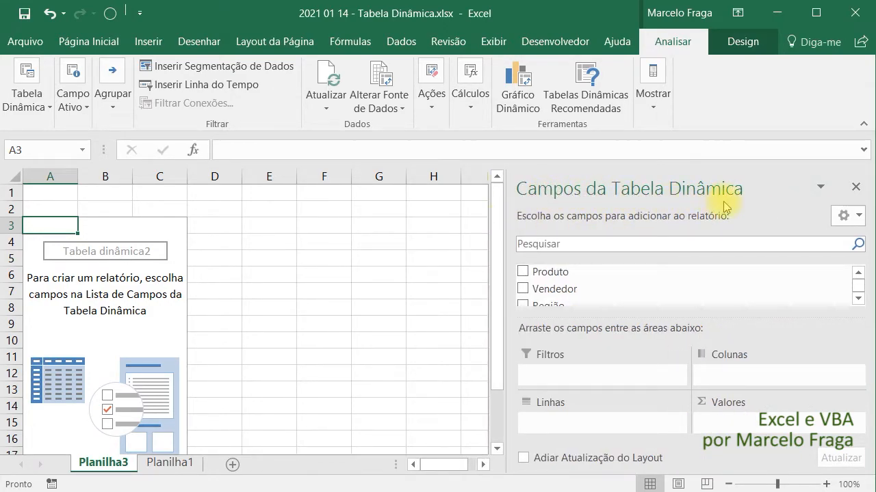
left_click(72, 293)
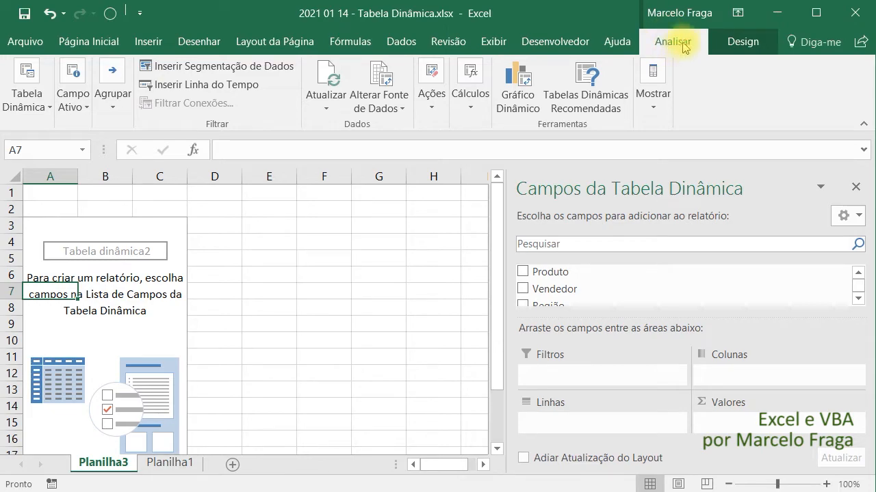
left_click(740, 44)
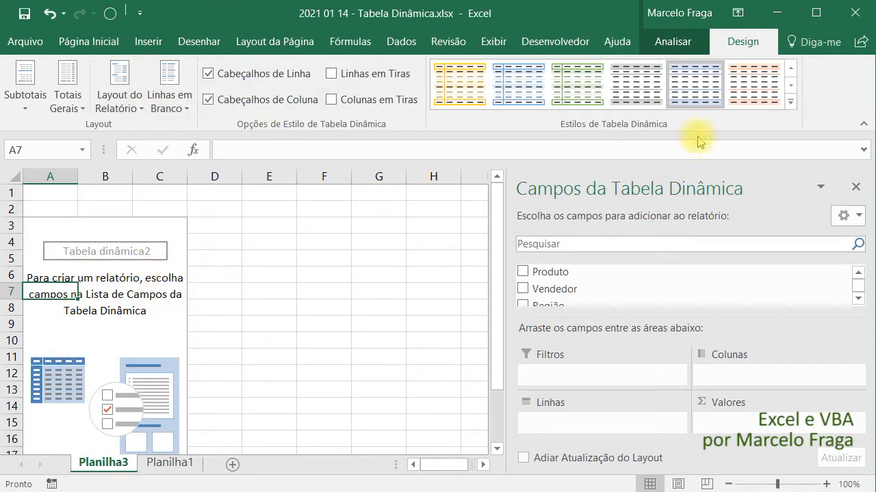
left_click(689, 59)
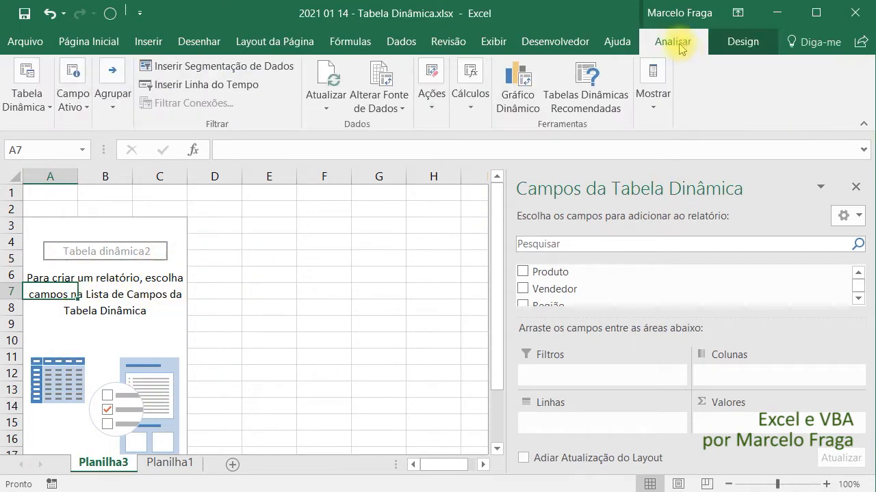
left_click(864, 123)
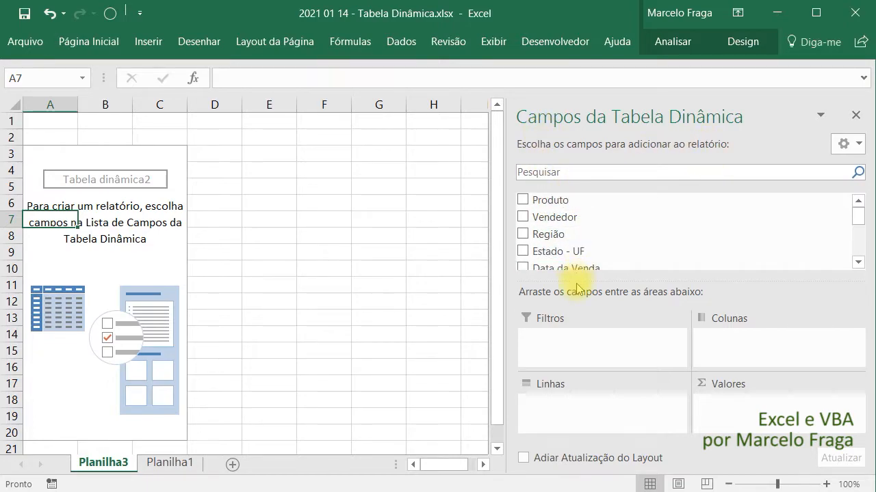
left_click_drag(573, 281, 575, 308)
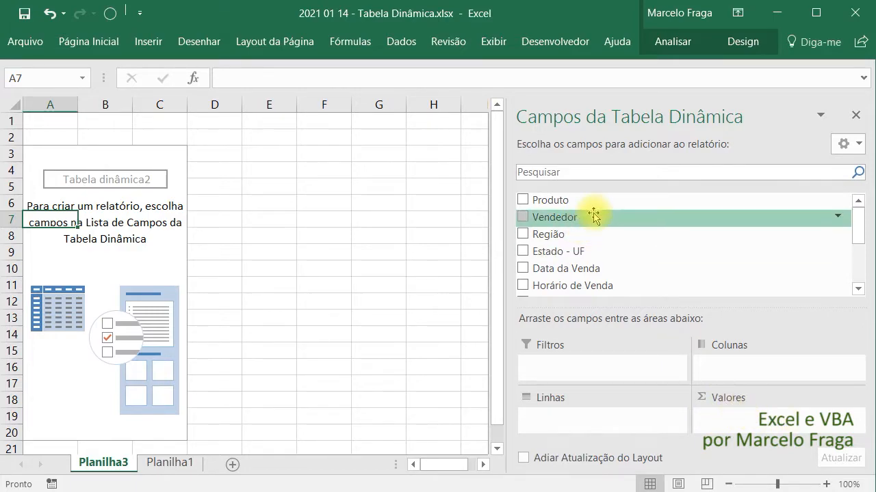
- Lay out the PivotTable with Produto as rows, Região as columns and the sum of Quantidade (t) as values
left_click_drag(556, 205, 561, 416)
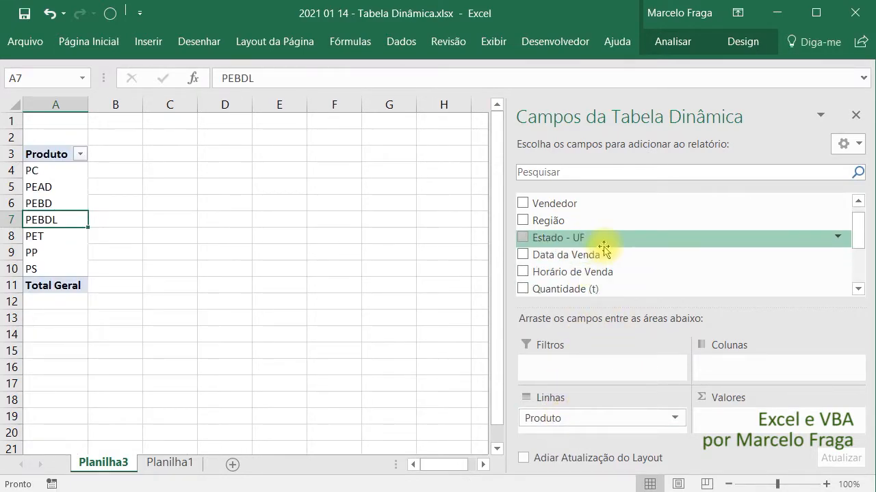
scroll(651, 272, "down", 1)
scroll(651, 272, "up", 1)
left_click_drag(553, 221, 756, 362)
left_click_drag(585, 275, 777, 426)
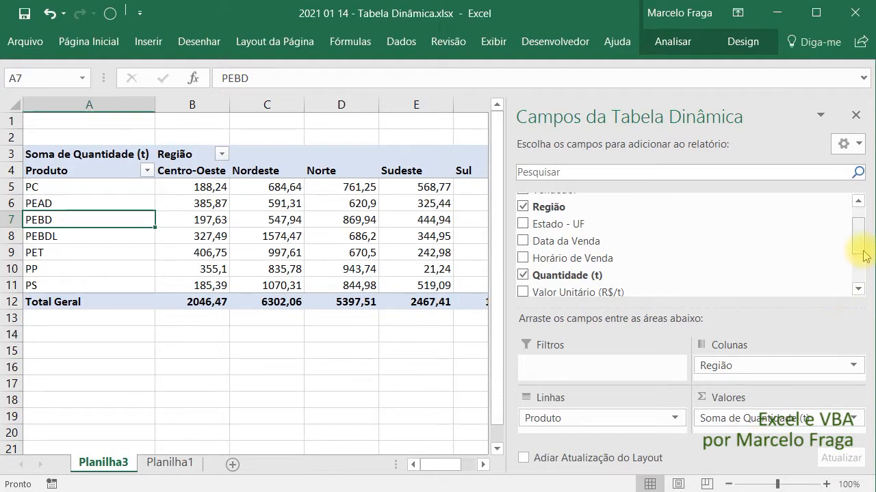
left_click_drag(856, 250, 860, 226)
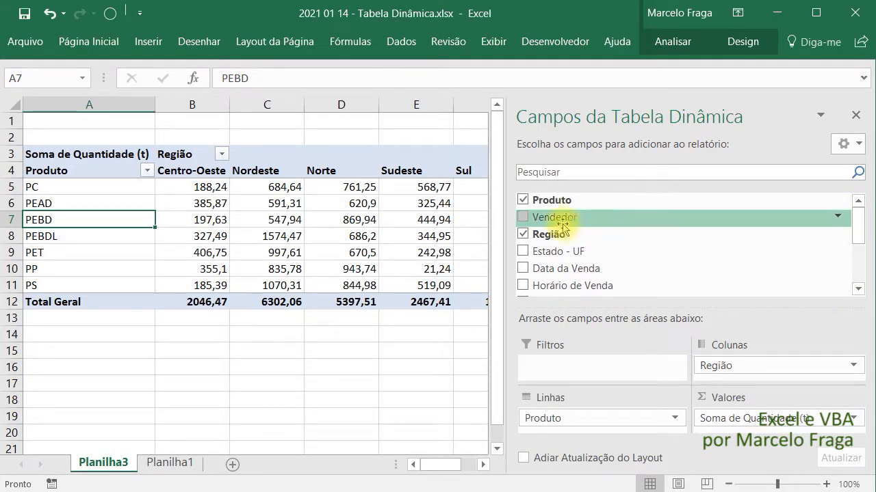
- Add Vendedor as the report filter and narrow the fields pane to uncover the whole PivotTable
left_click_drag(559, 220, 597, 361)
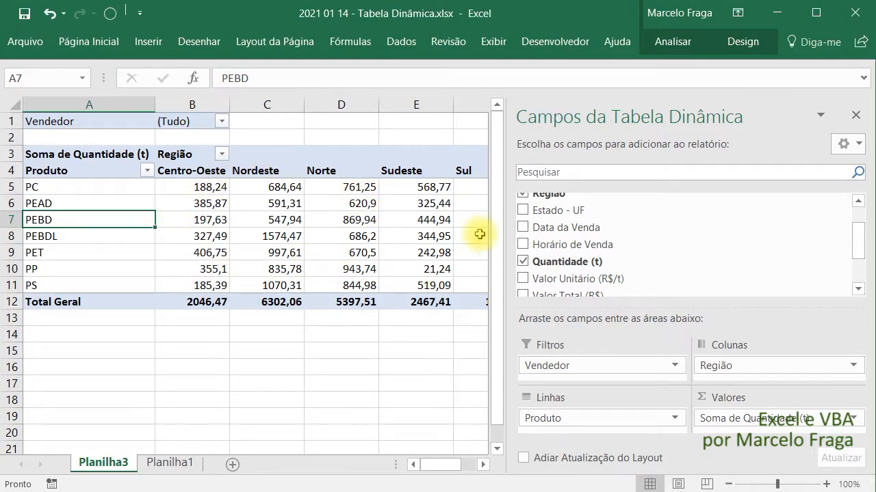
left_click_drag(507, 216, 598, 213)
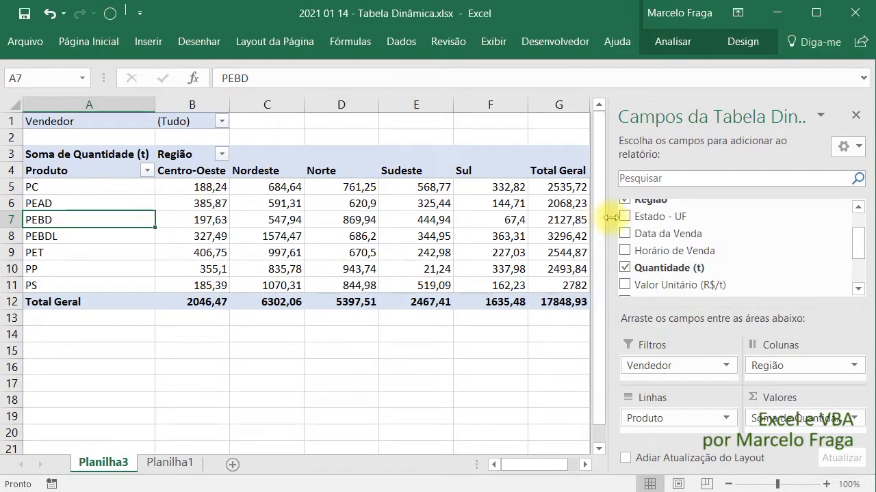
left_click_drag(607, 213, 647, 215)
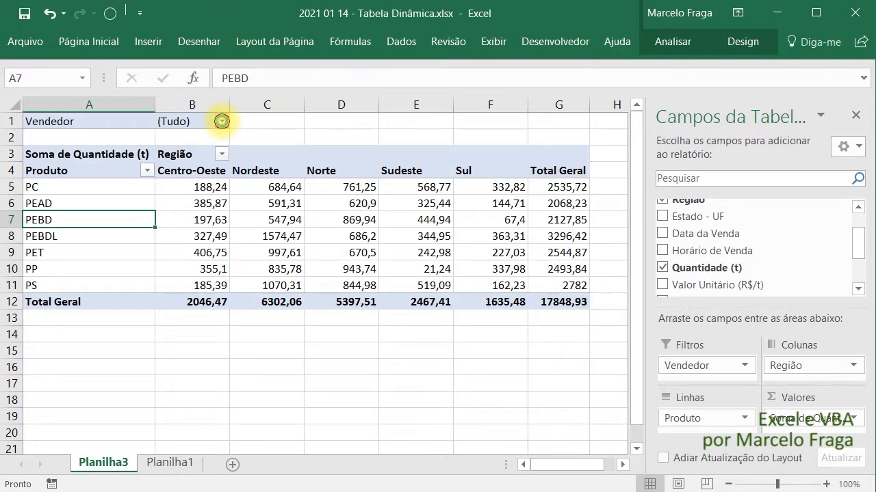
- Filter the PivotTable by Vendedor to show only the first salesperson in the list
left_click(222, 121)
left_click(54, 179)
left_click(123, 308)
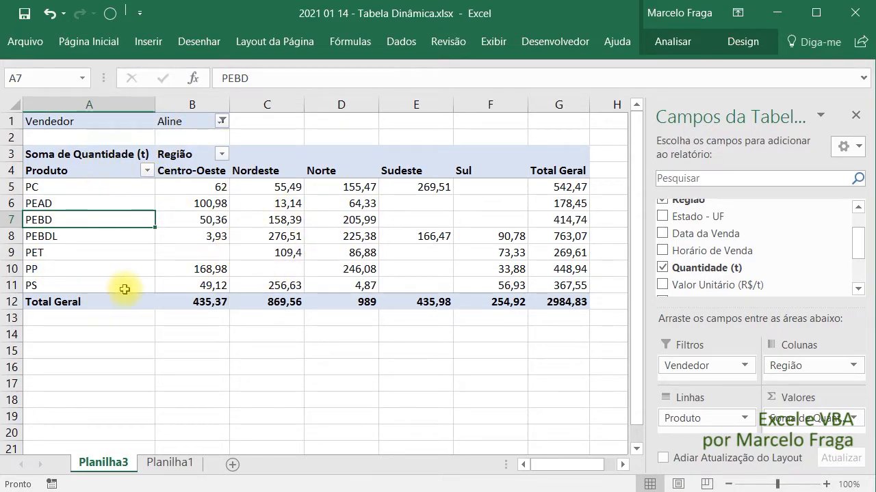
- Reset the Vendedor report filter to (Tudo)
left_click(221, 123)
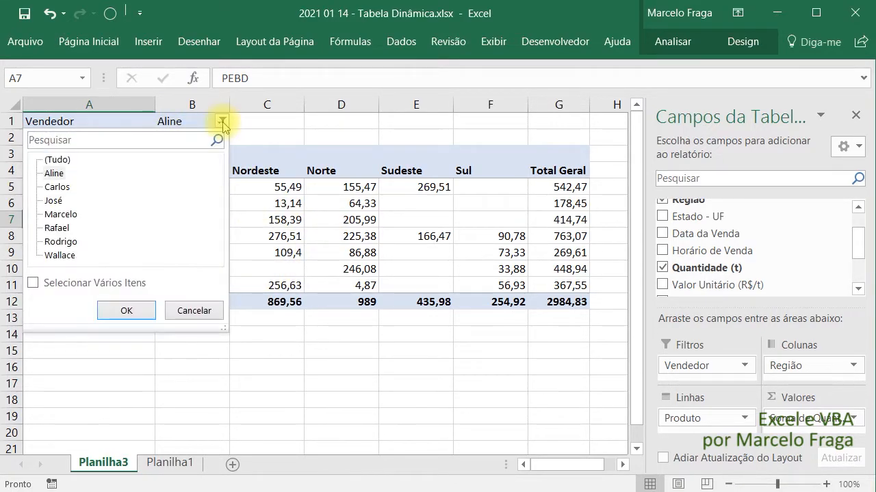
left_click(58, 163)
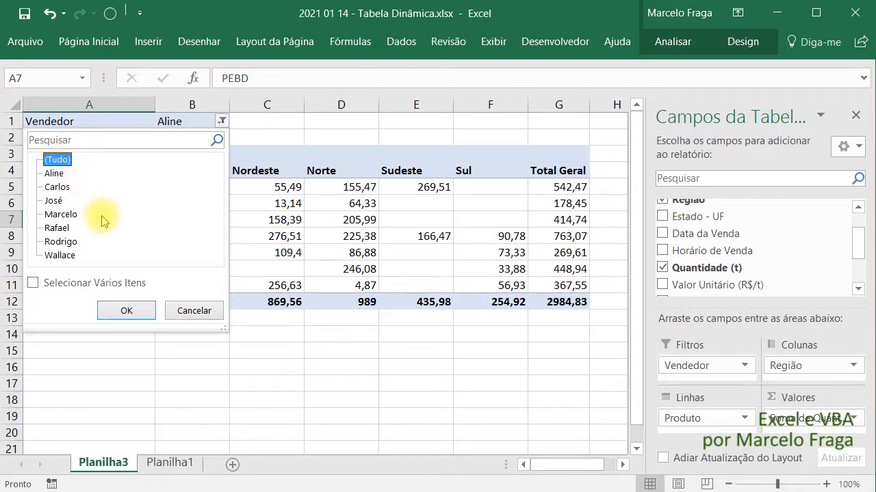
left_click(126, 310)
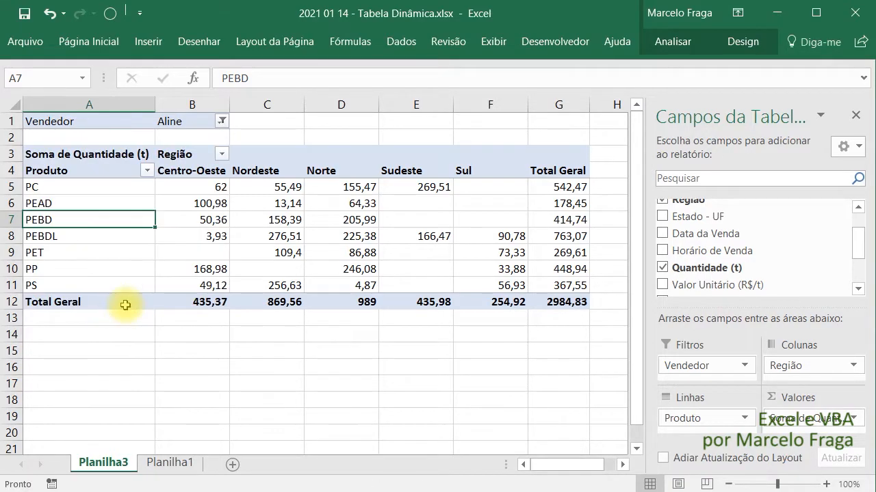
- Filter the PivotTable's Produto rows to exclude PEAD, PEBDL and PS, keeping PC, PEBD, PET and PP
left_click(147, 169)
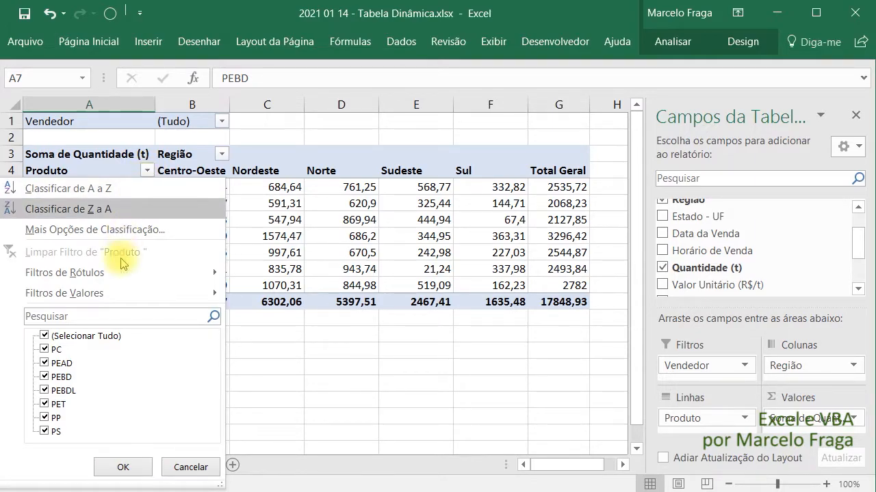
left_click(44, 364)
left_click(44, 391)
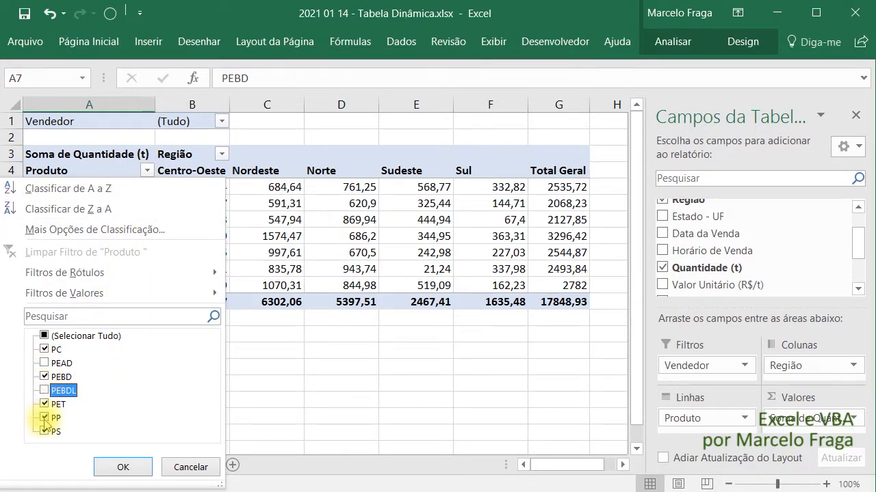
left_click(116, 467)
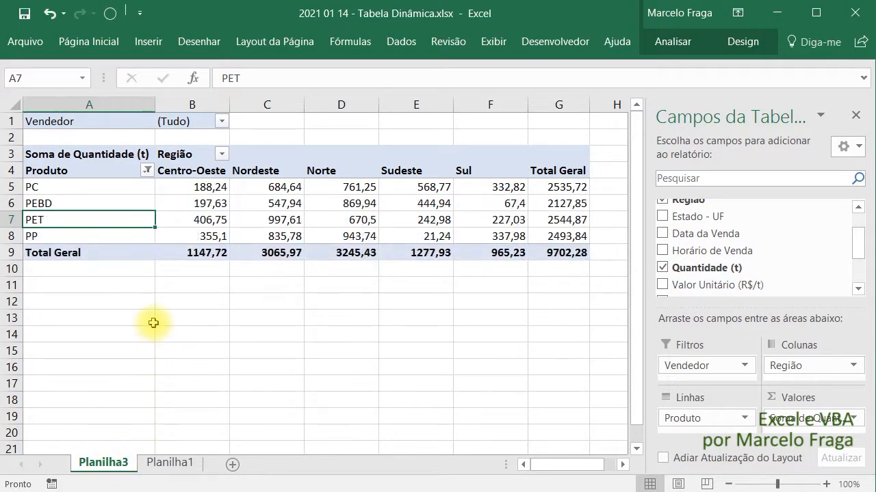
- Filter the PivotTable's Região columns to show only Sudeste and Sul
left_click(222, 154)
left_click(48, 319)
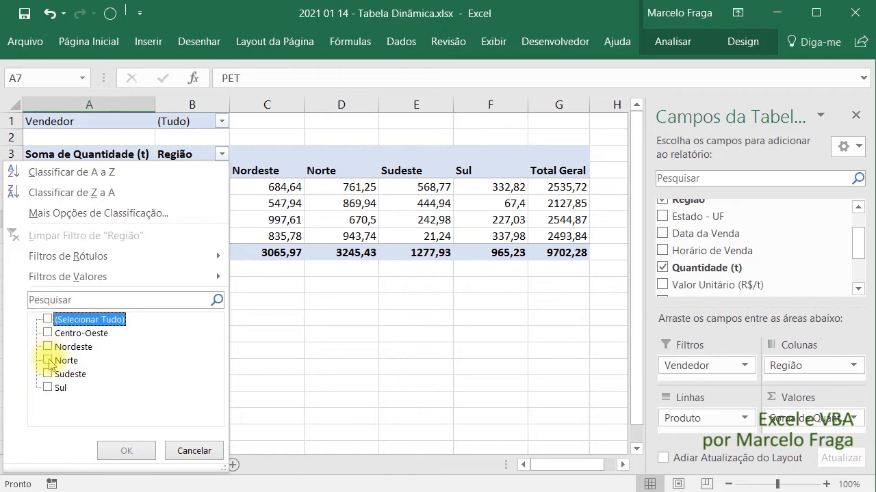
left_click(47, 388)
left_click(47, 373)
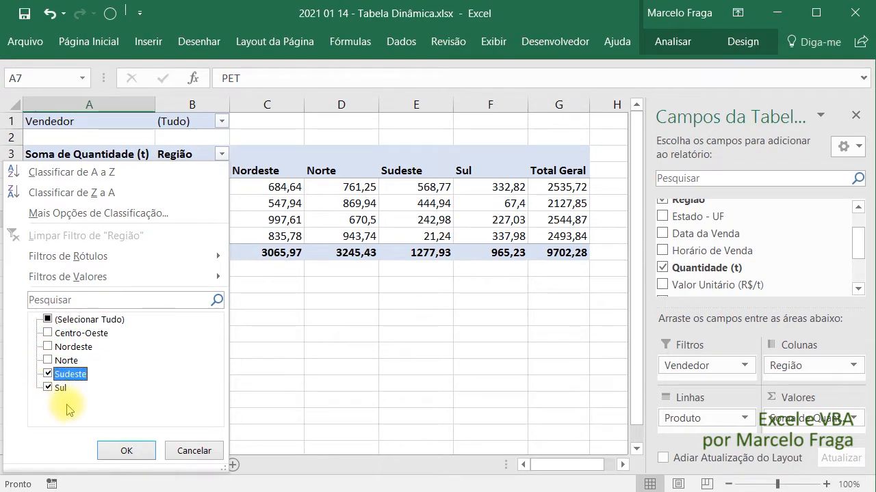
left_click(125, 450)
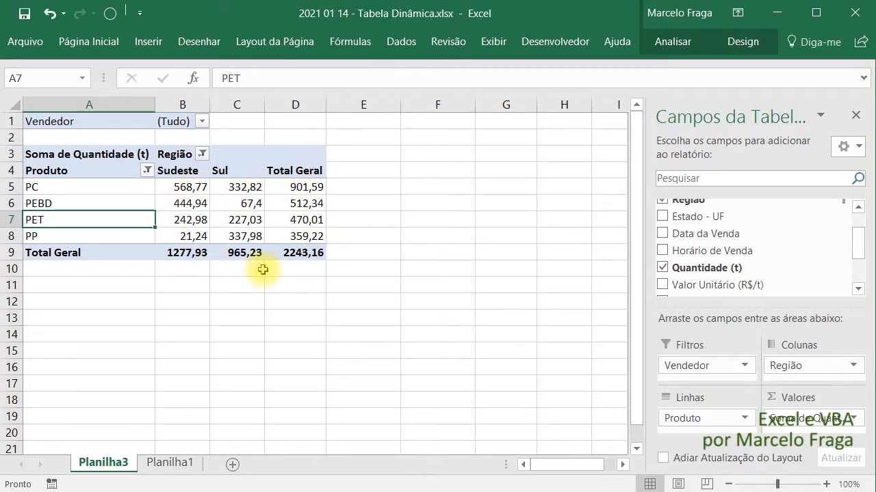
- Examine the value field settings of Soma de Quantidade (t), including its custom name and summary calculation types, and close them
mouse_move(217, 216)
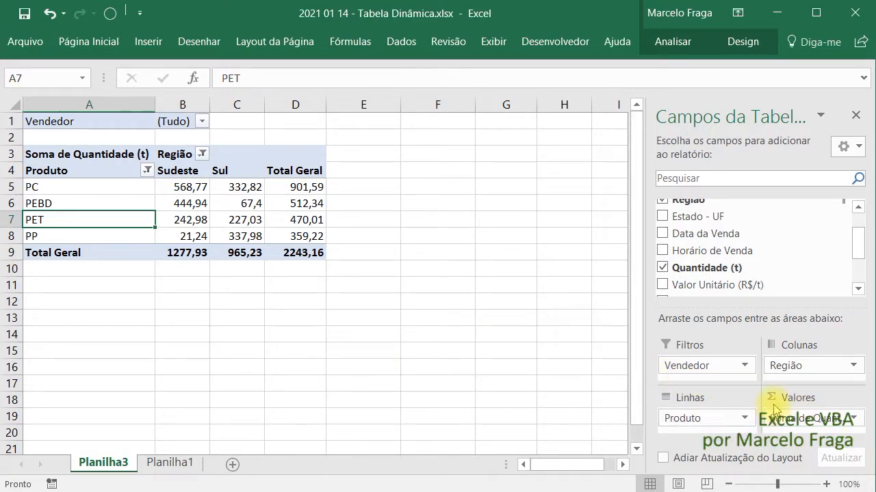
left_click(853, 419)
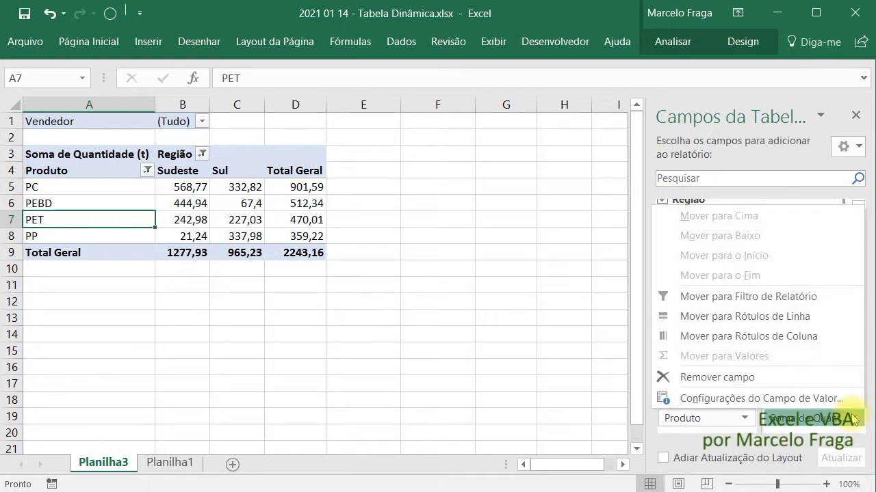
left_click(749, 398)
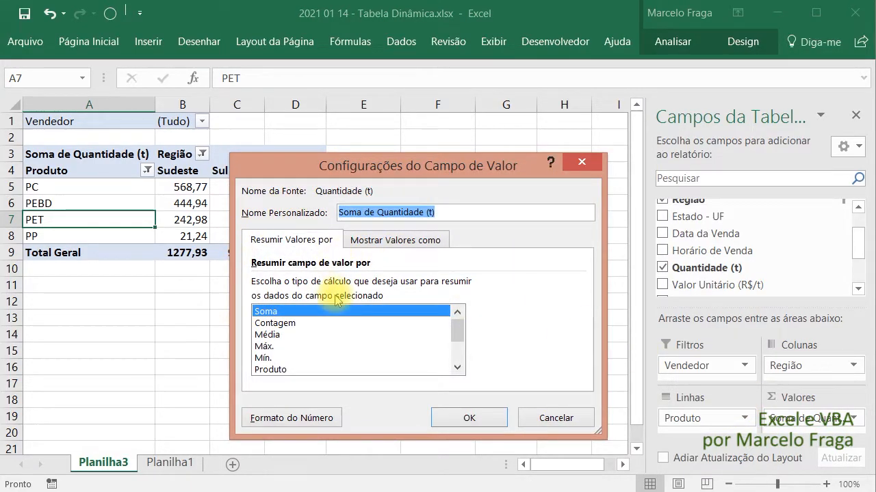
left_click(452, 208)
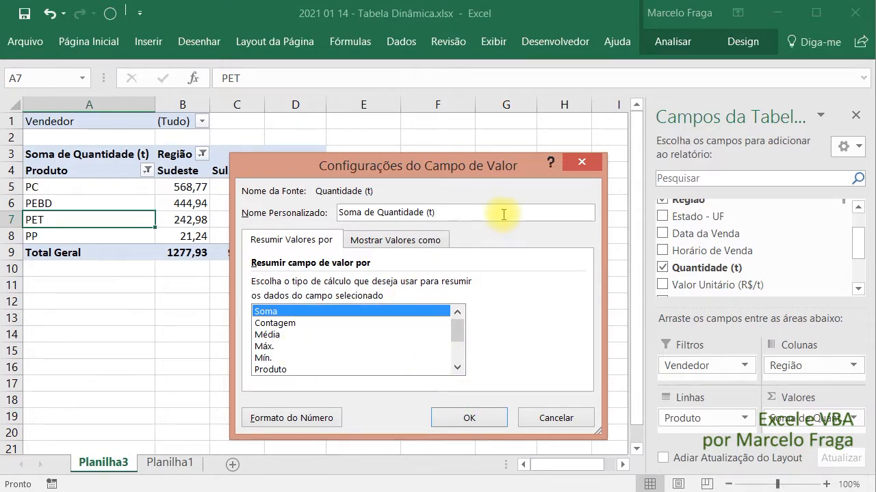
left_click(458, 409)
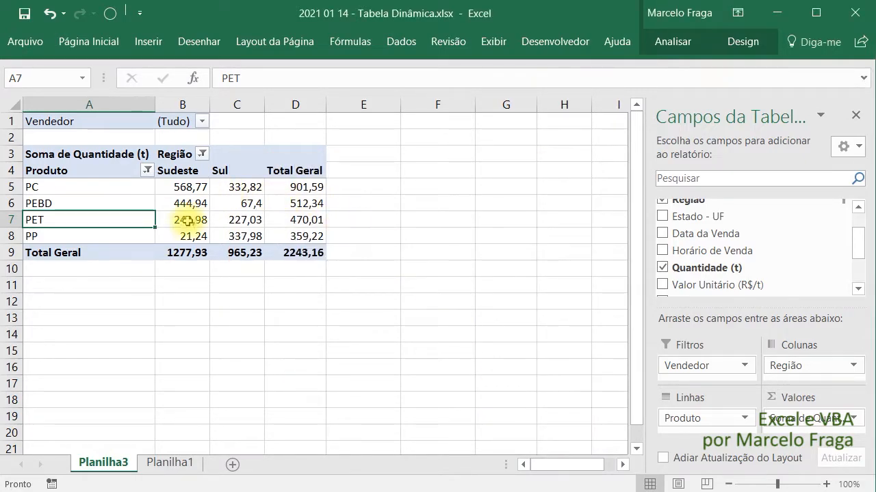